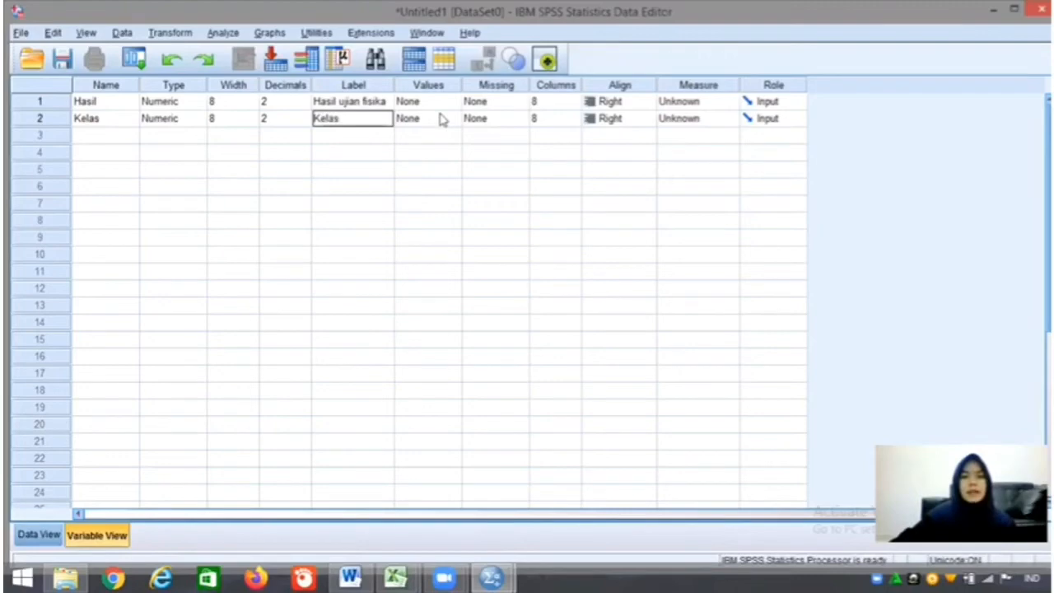
# Define a value label for the Kelas variable that assigns "Kelas A" to the value 1
pyautogui.click(452, 121)
pyautogui.click(452, 120)
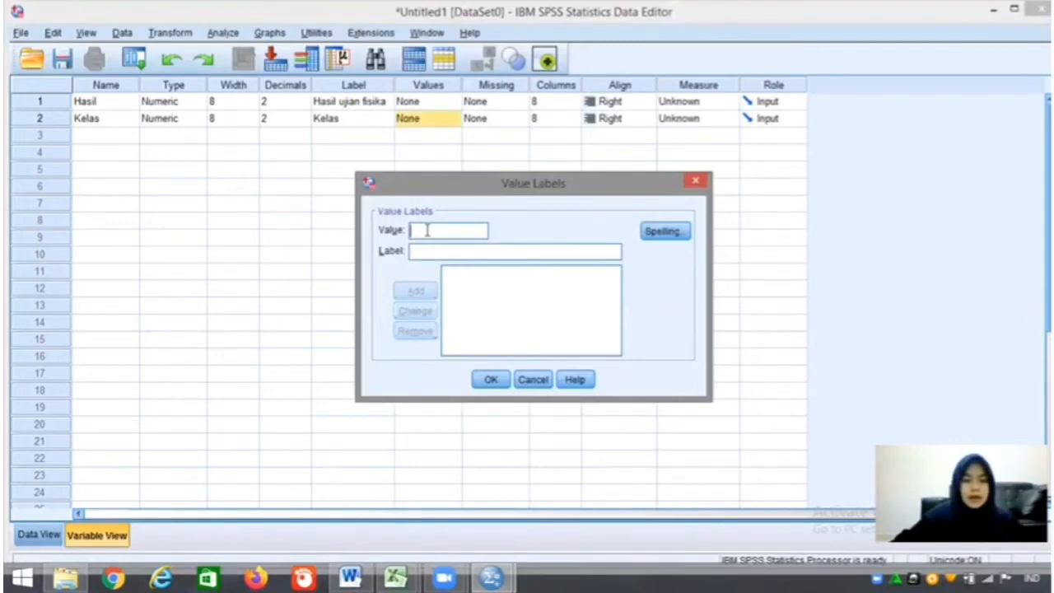
pyautogui.write('1')
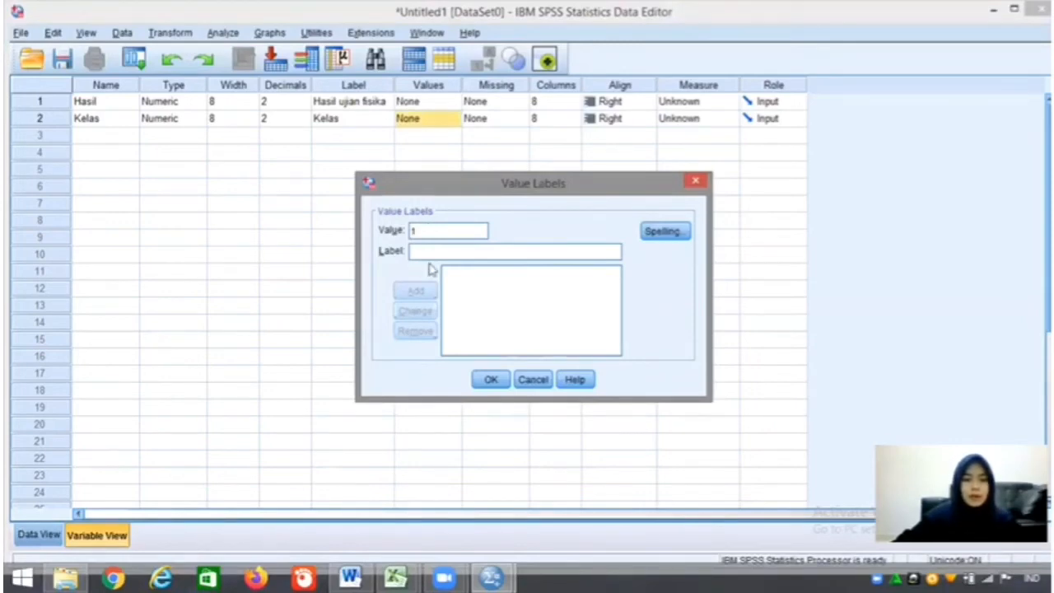
pyautogui.click(429, 256)
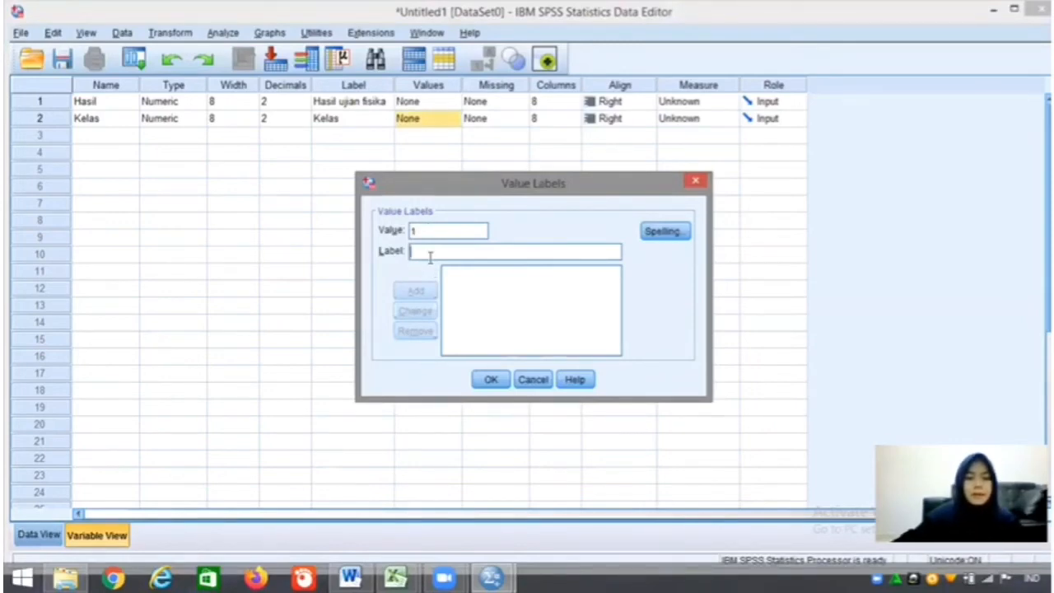
pyautogui.write('Kel')
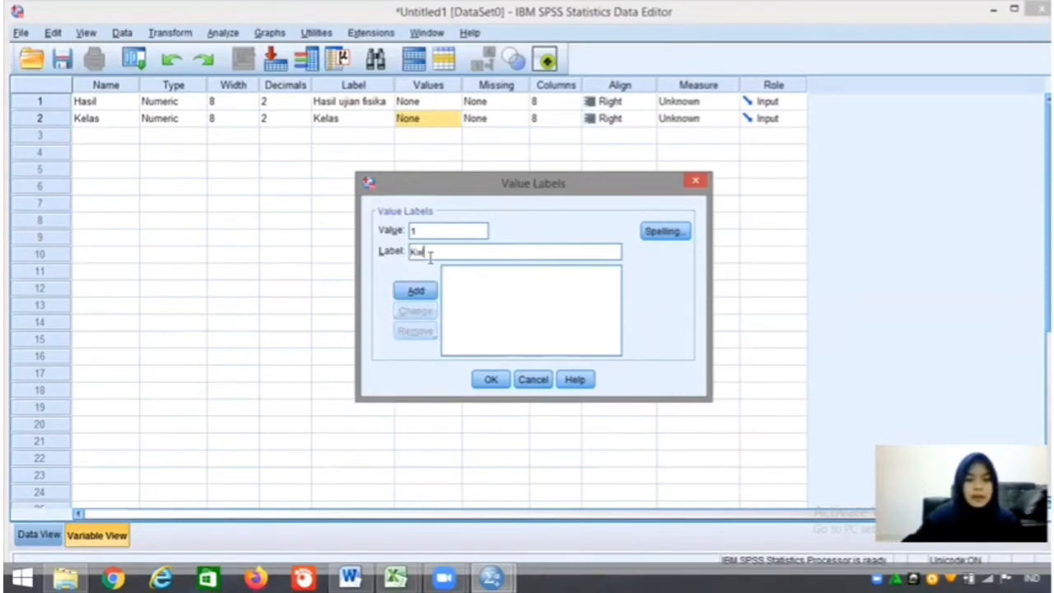
pyautogui.write('as A')
pyautogui.click(421, 290)
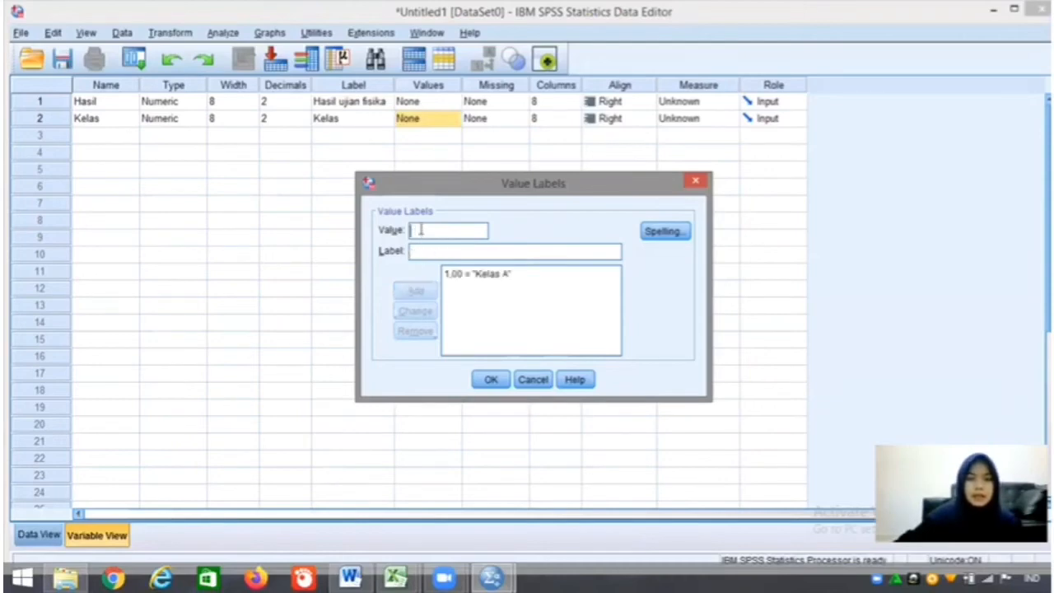
# Add the value label "Kelas B" for the value 2 and apply the labels to the Kelas variable
pyautogui.write('2')
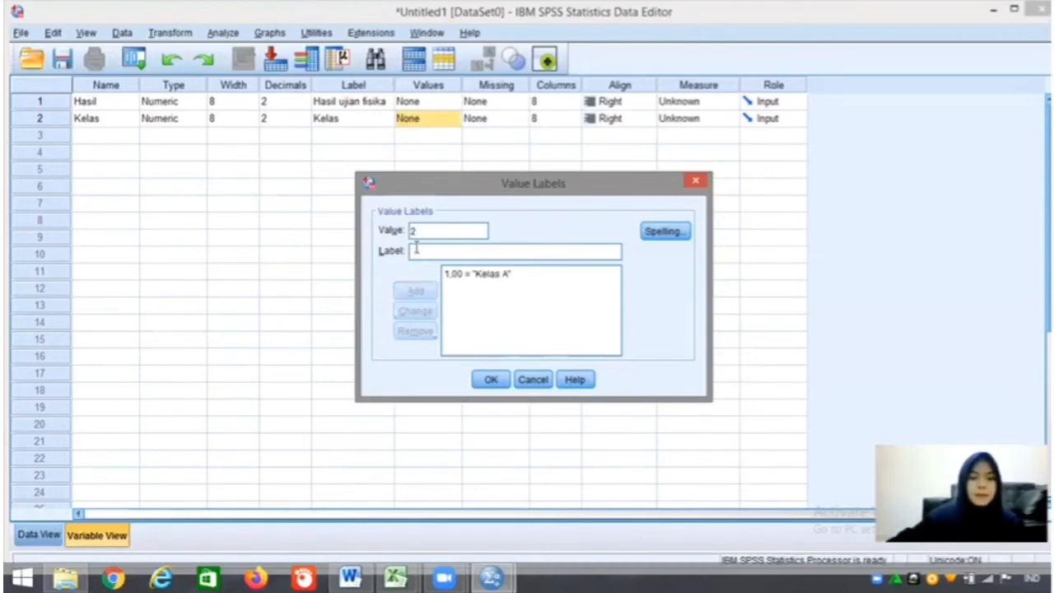
pyautogui.click(415, 249)
pyautogui.write('K')
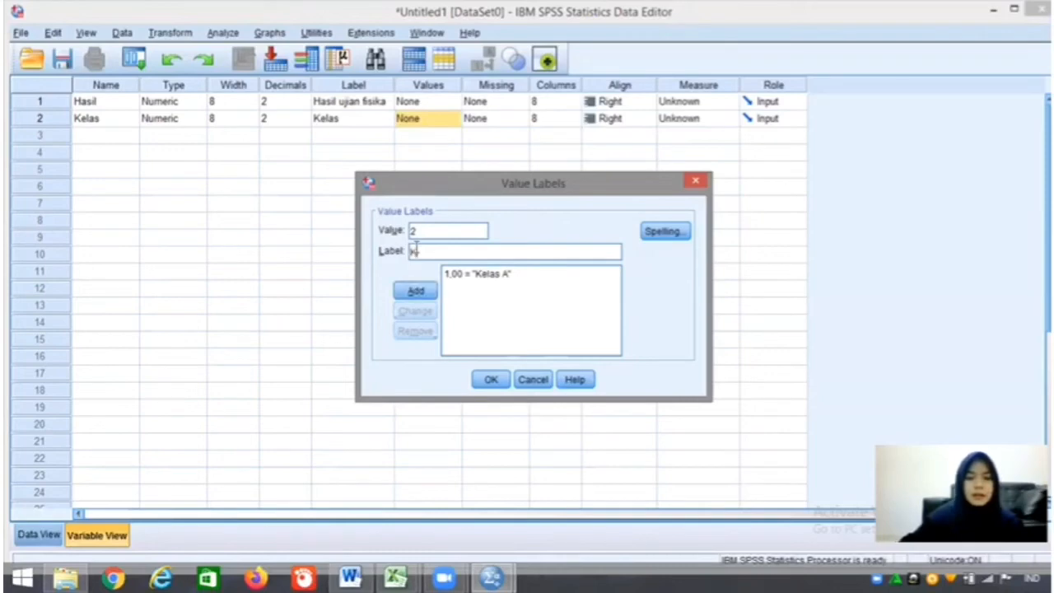
pyautogui.write('elas B')
pyautogui.click(415, 290)
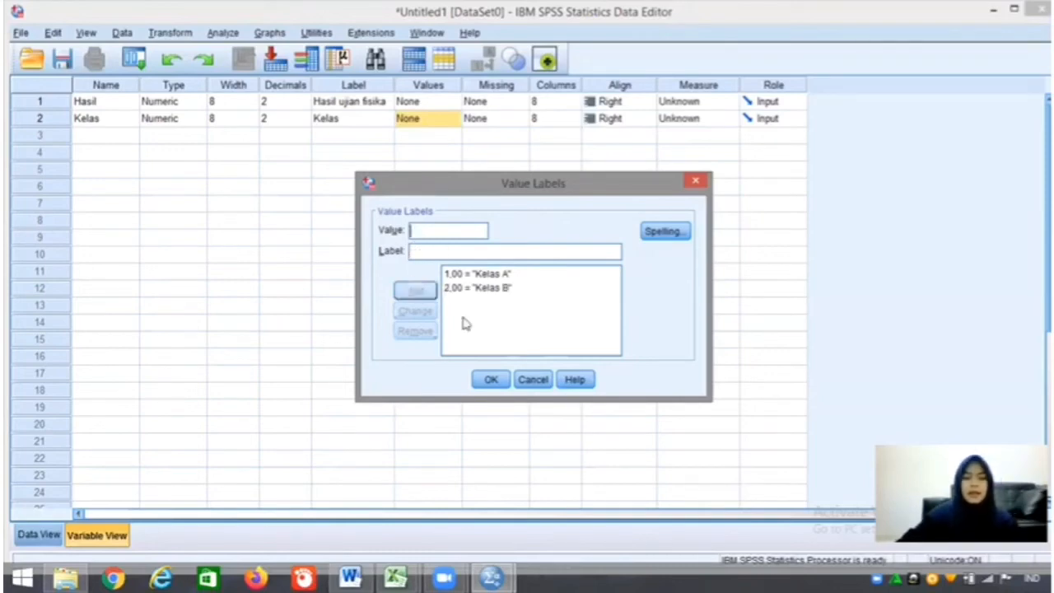
pyautogui.click(490, 378)
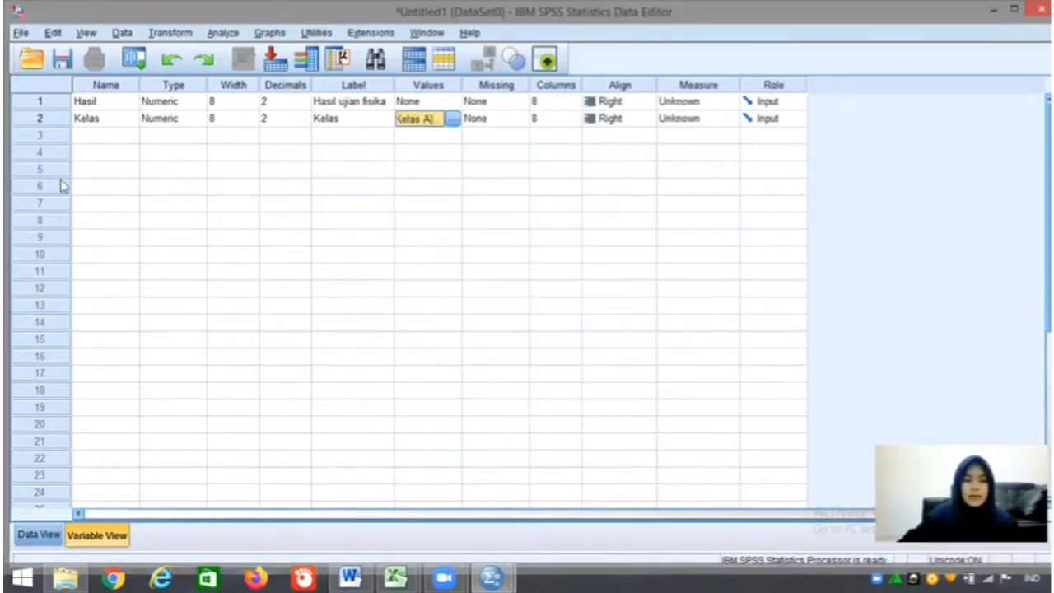
# Copy the ten Kelas A scores (A3:A12) from the Data Homogenitas Excel workbook into the SPSS Hasil column, starting at row 1
pyautogui.click(38, 537)
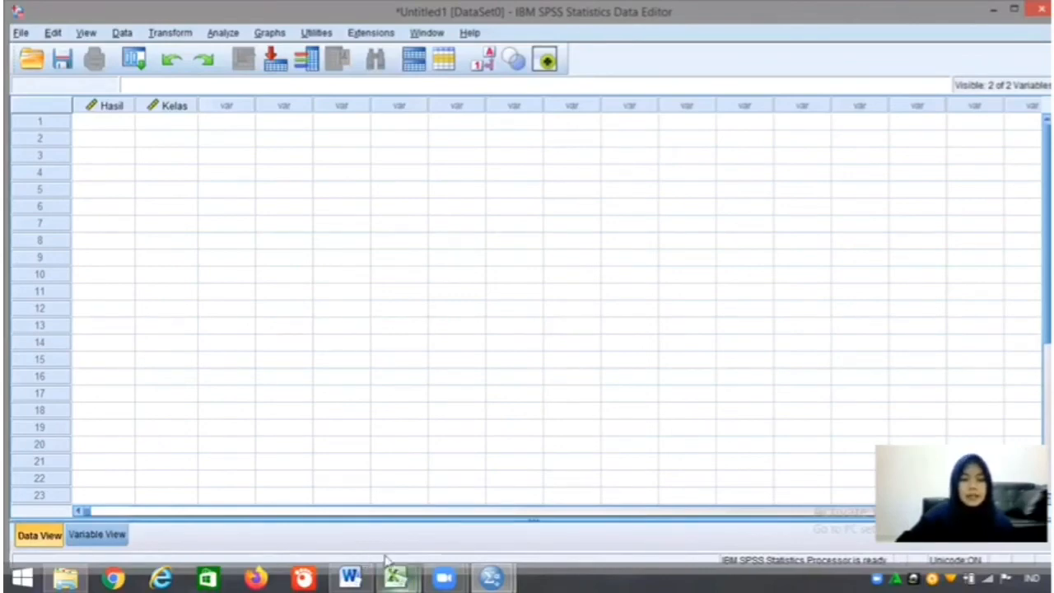
pyautogui.moveTo(396, 577)
pyautogui.click(362, 511)
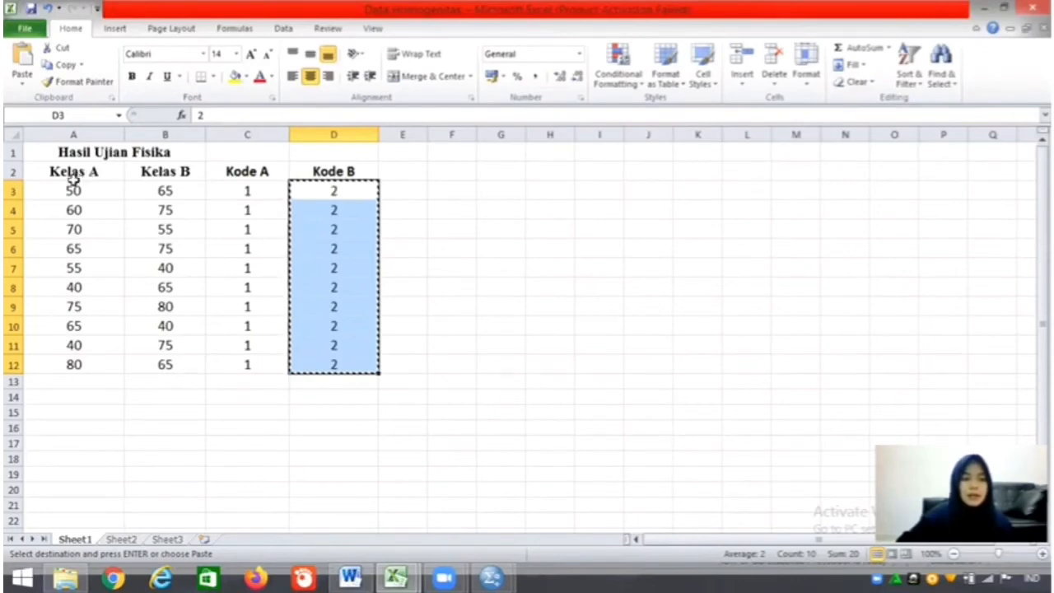
pyautogui.moveTo(78, 198); pyautogui.dragTo(89, 363)
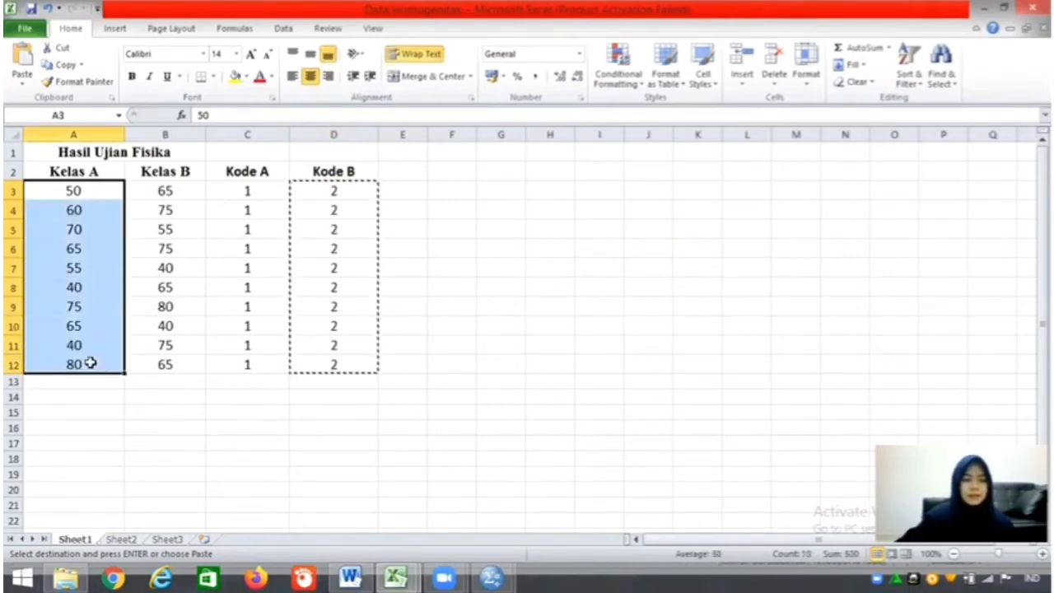
pyautogui.hotkey('ctrl', 'c')
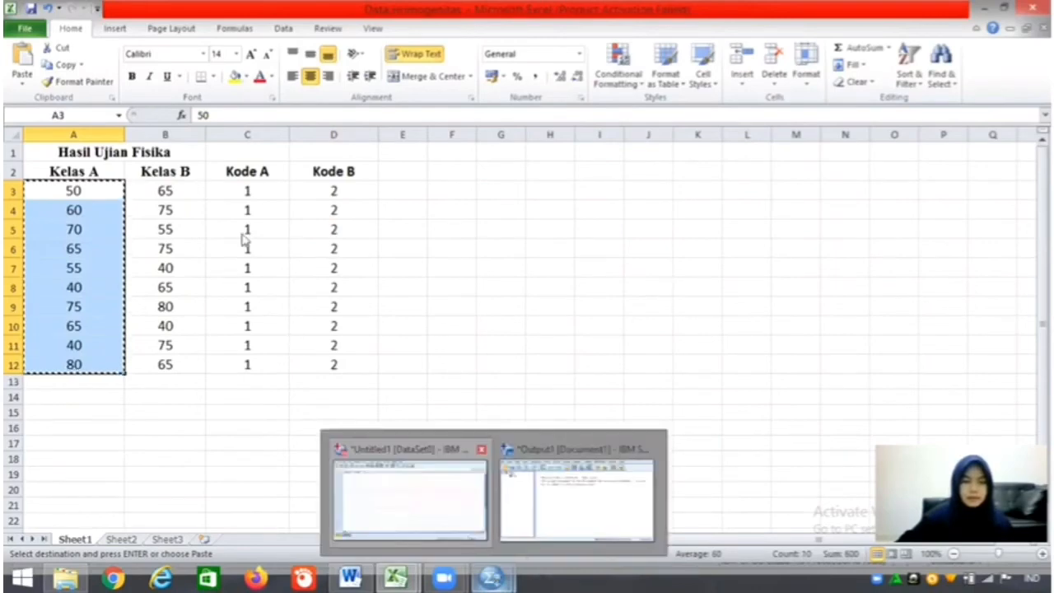
pyautogui.click(410, 499)
pyautogui.click(128, 128)
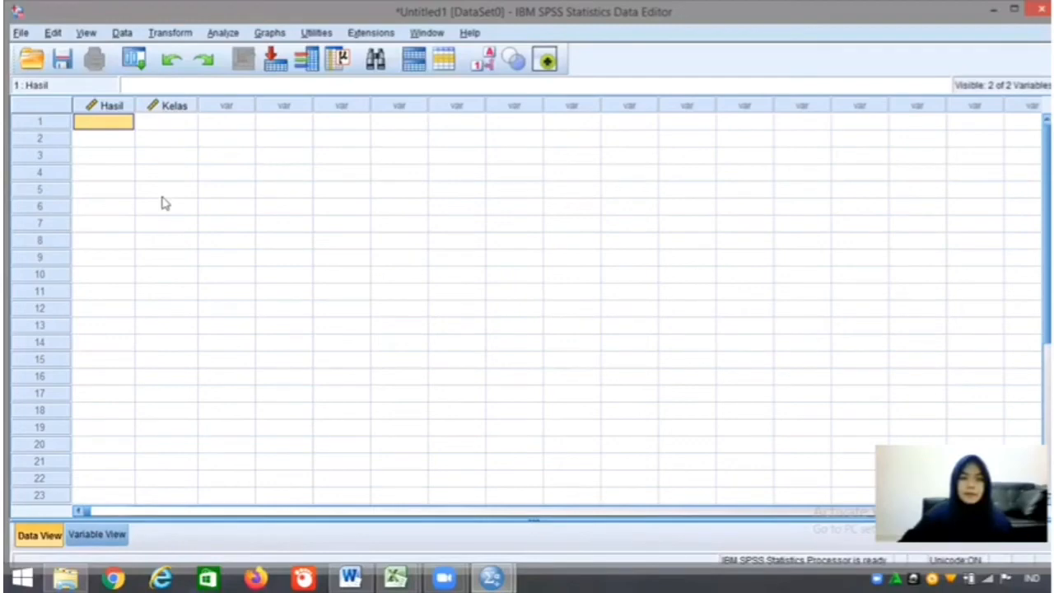
pyautogui.hotkey('ctrl', 'v')
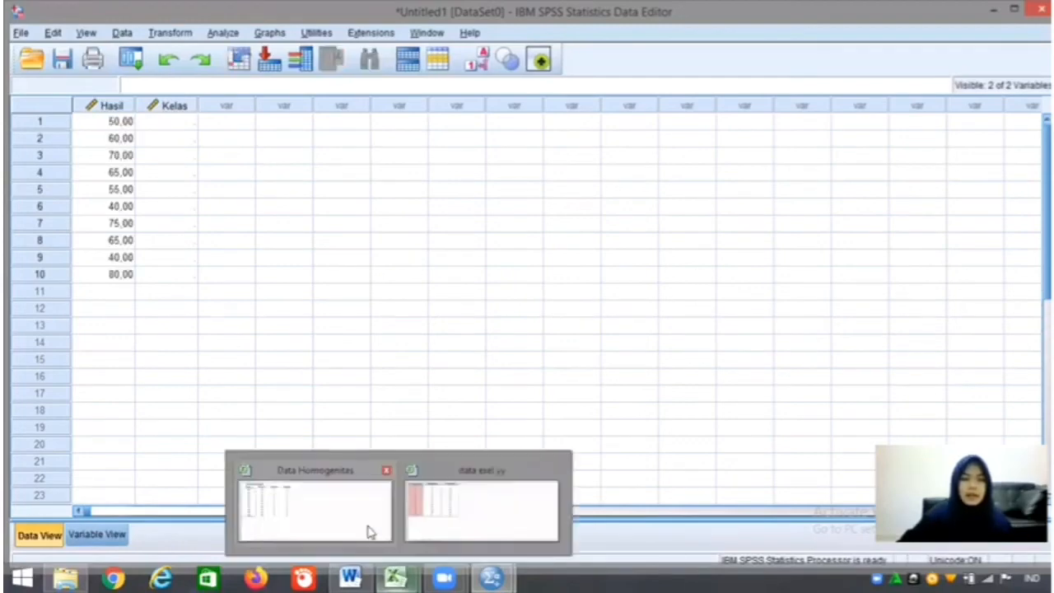
# Copy the Kelas B scores (B3:B12) from the Data Homogenitas Excel workbook into the SPSS Hasil column, starting at row 11
pyautogui.click(315, 509)
pyautogui.moveTo(166, 199); pyautogui.dragTo(185, 362)
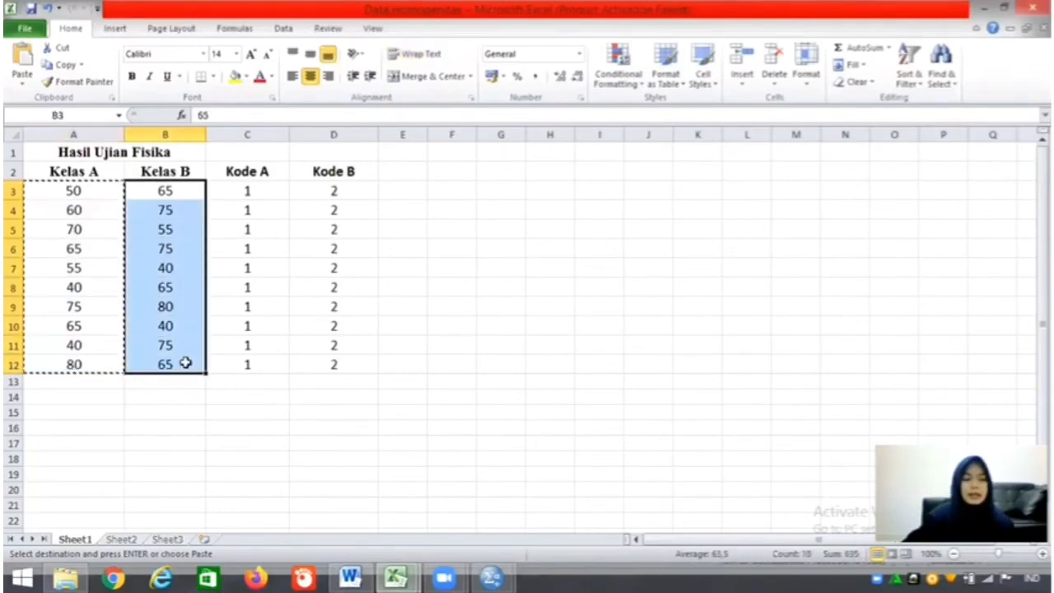
pyautogui.hotkey('ctrl', 'c')
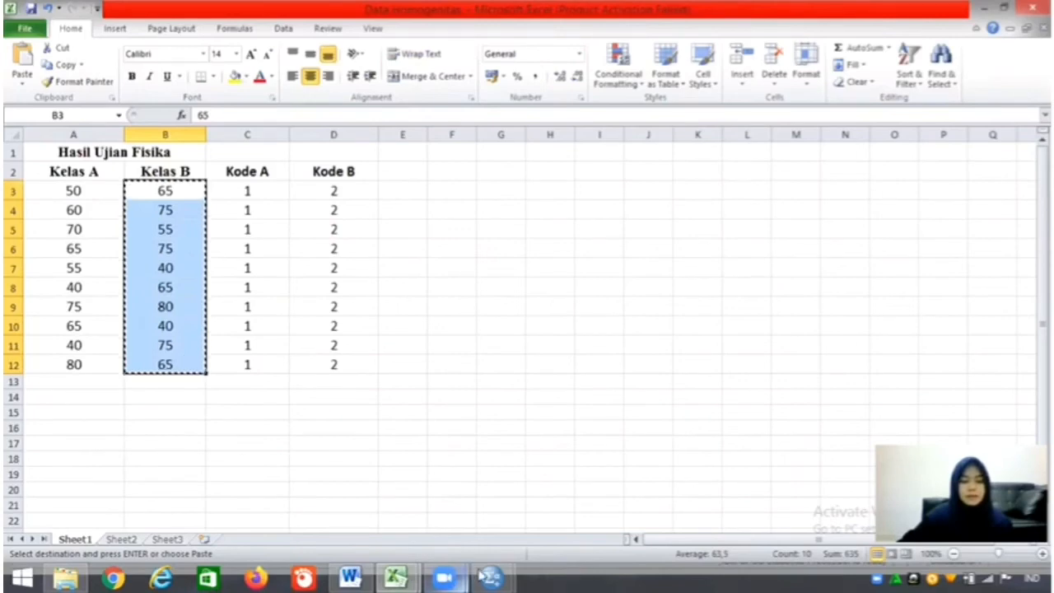
pyautogui.moveTo(484, 576)
pyautogui.click(445, 537)
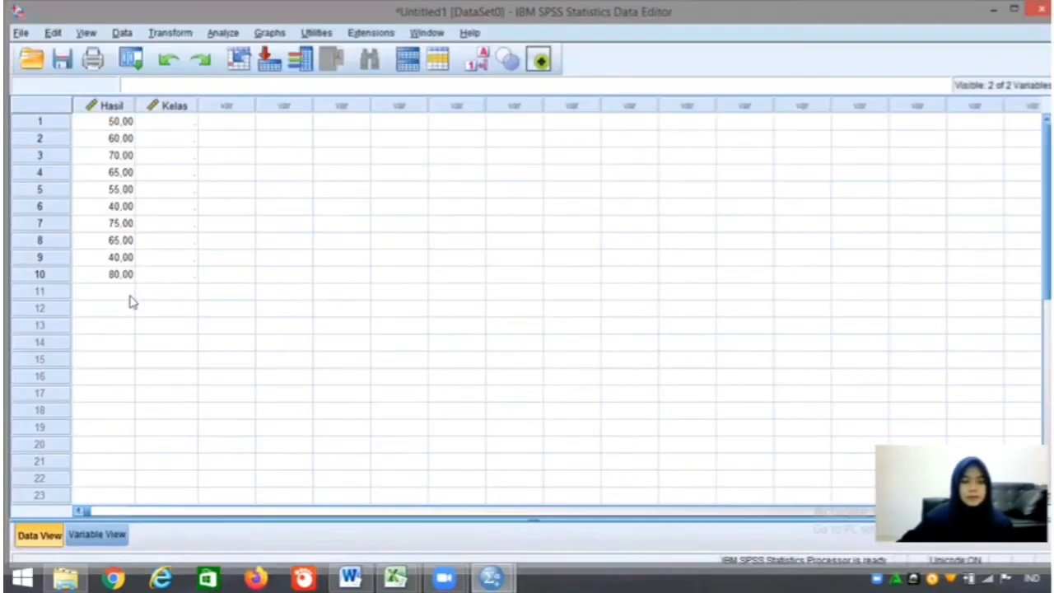
pyautogui.click(129, 295)
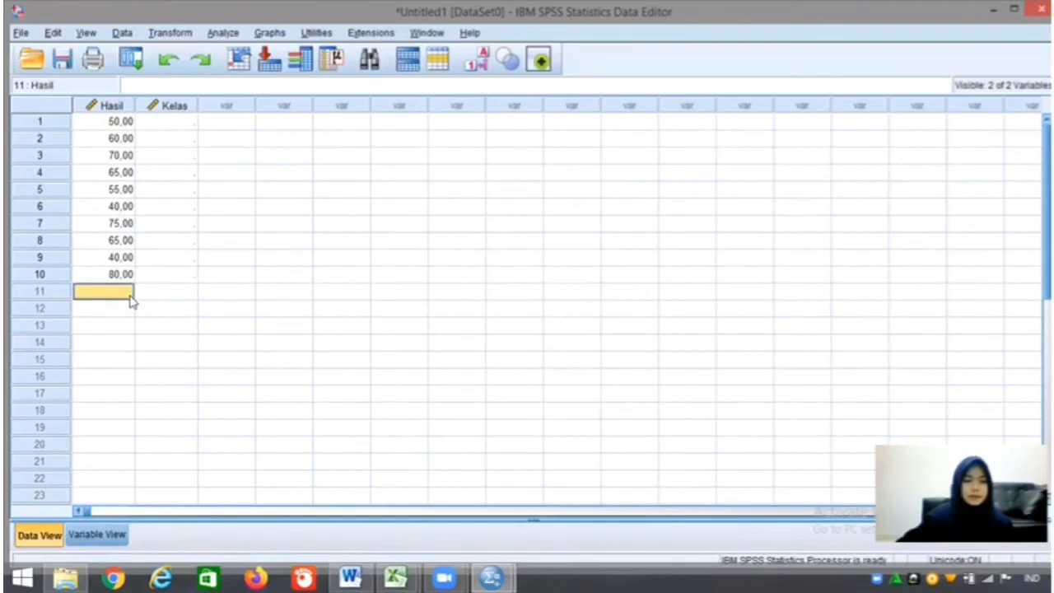
pyautogui.hotkey('ctrl', 'v')
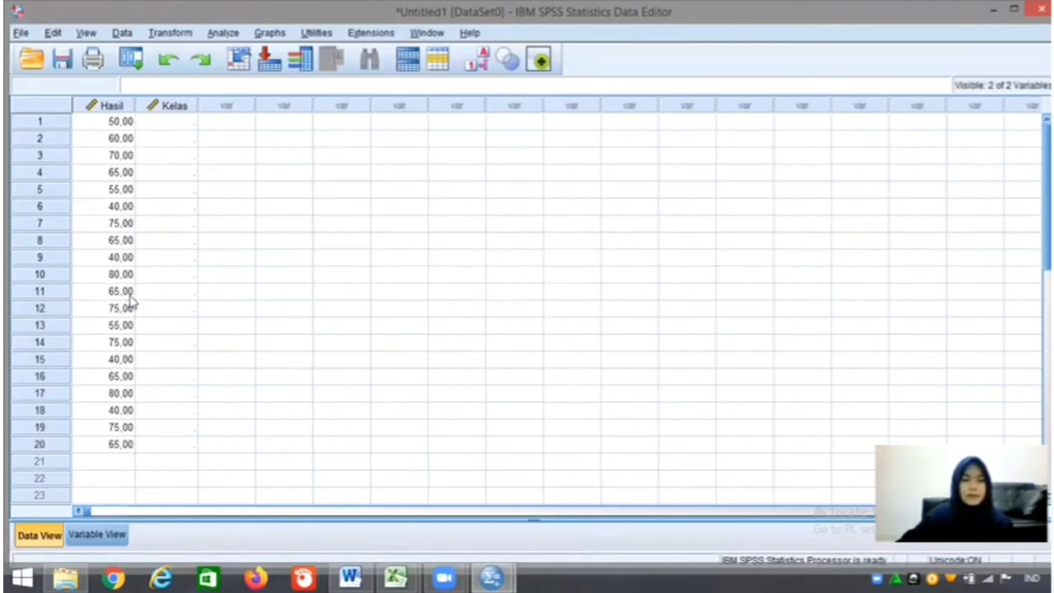
# Copy the Kode A values (C3:C12) from the Data Homogenitas Excel workbook into the SPSS Kelas column, starting at row 1
pyautogui.click(170, 126)
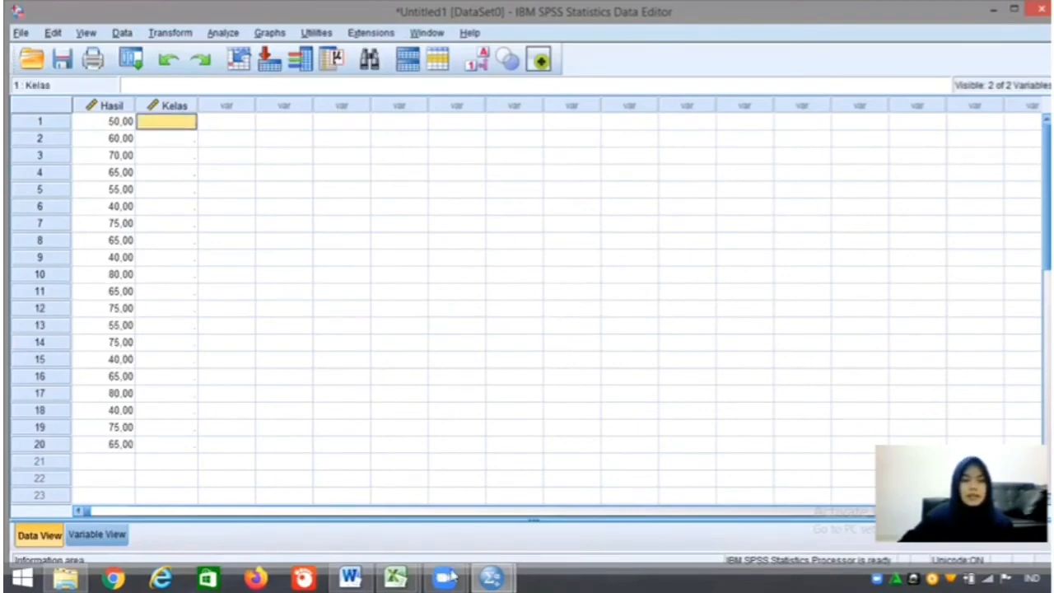
pyautogui.click(398, 575)
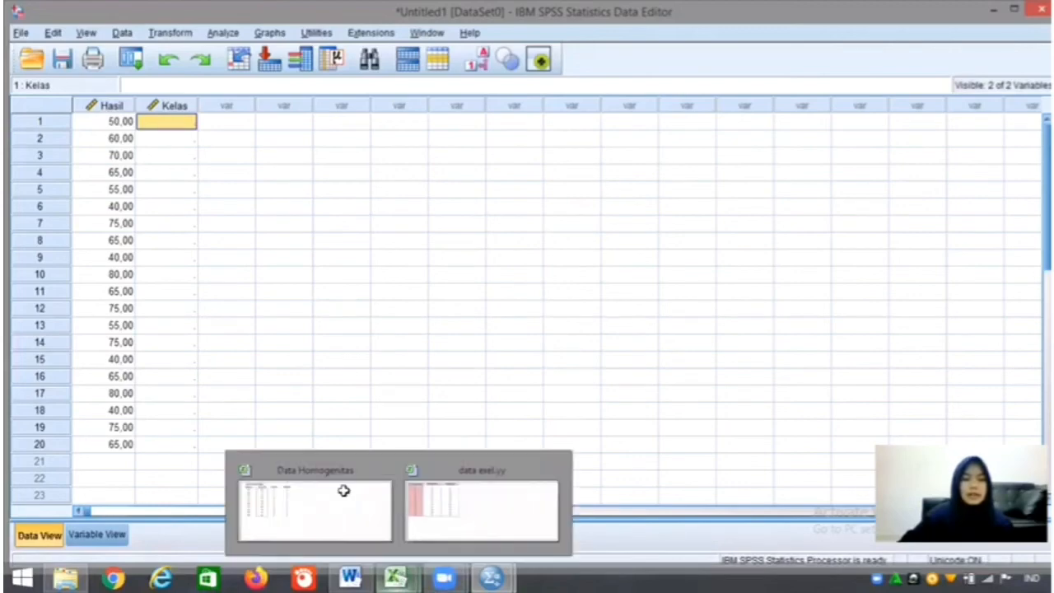
pyautogui.click(322, 467)
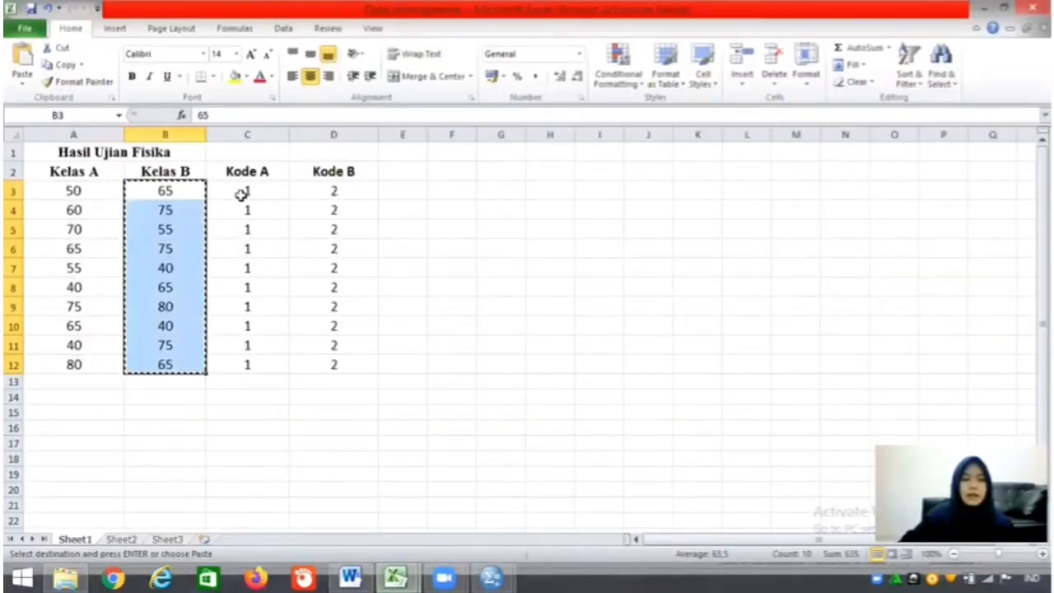
pyautogui.moveTo(241, 194); pyautogui.dragTo(256, 235)
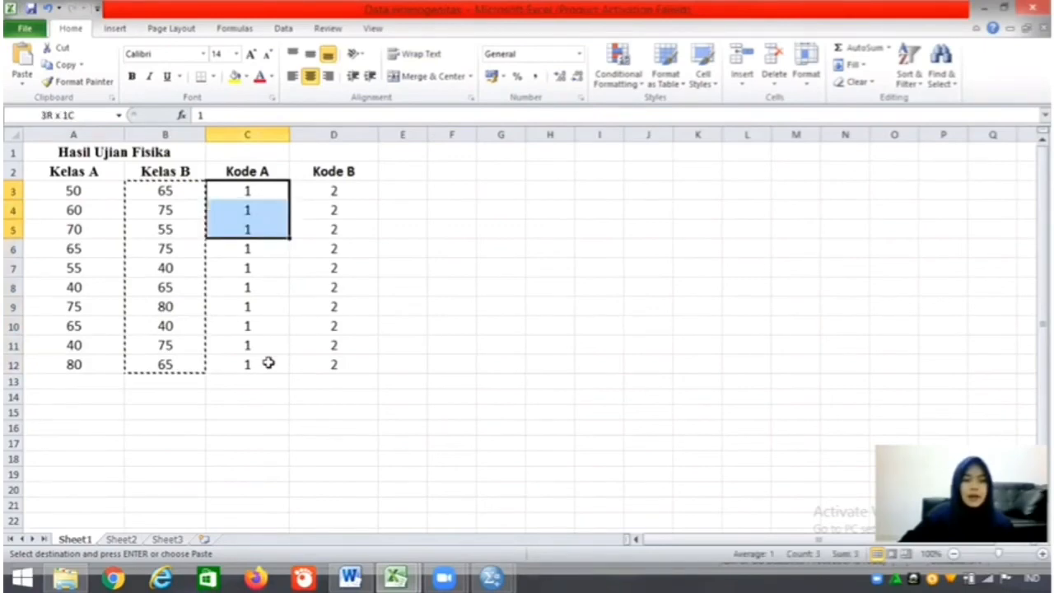
pyautogui.moveTo(268, 362); pyautogui.dragTo(270, 362)
pyautogui.hotkey('ctrl', 'c')
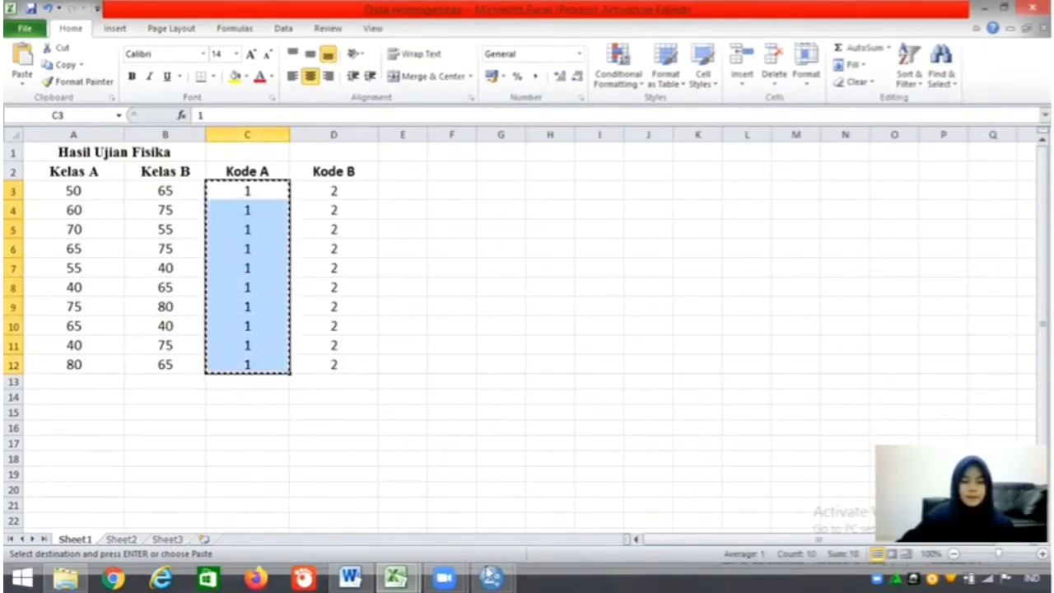
pyautogui.moveTo(491, 576)
pyautogui.click(416, 514)
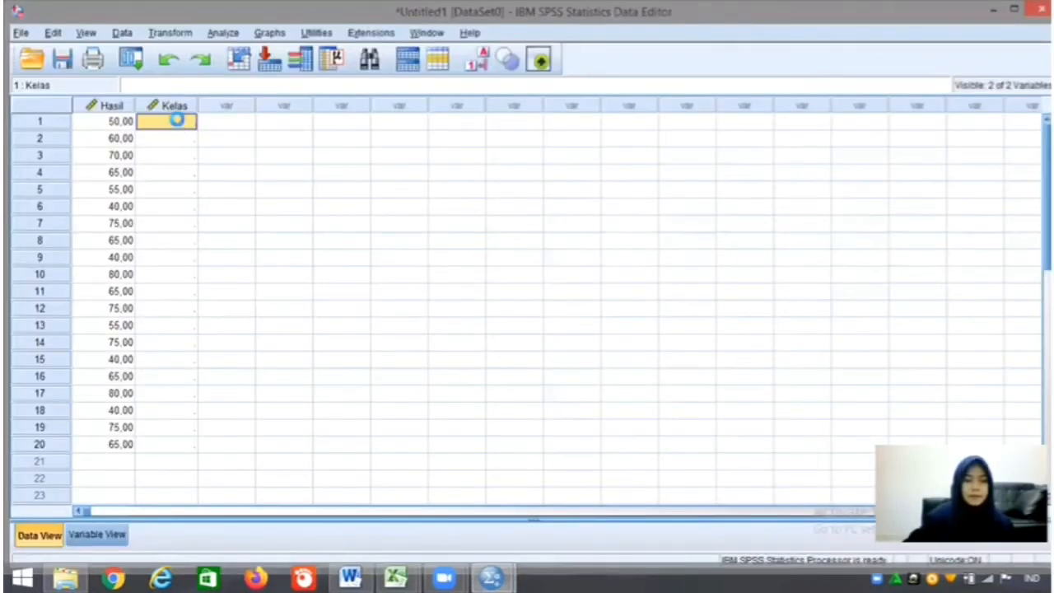
pyautogui.hotkey('ctrl', 'v')
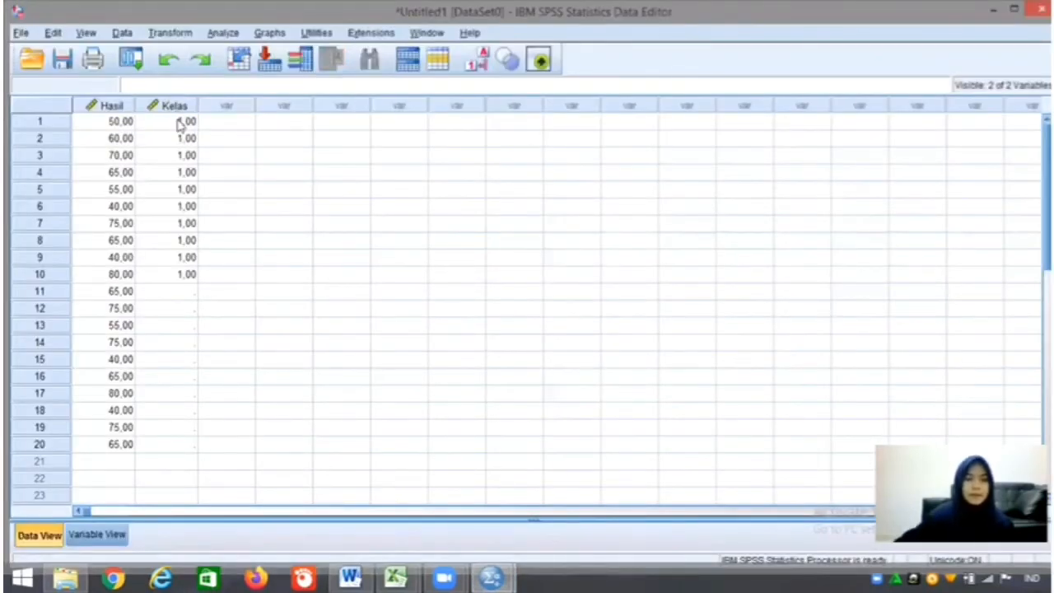
# Copy the Kode B values (D3:D12) from the Data Homogenitas Excel workbook into the SPSS Kelas column, starting at row 11
pyautogui.click(183, 292)
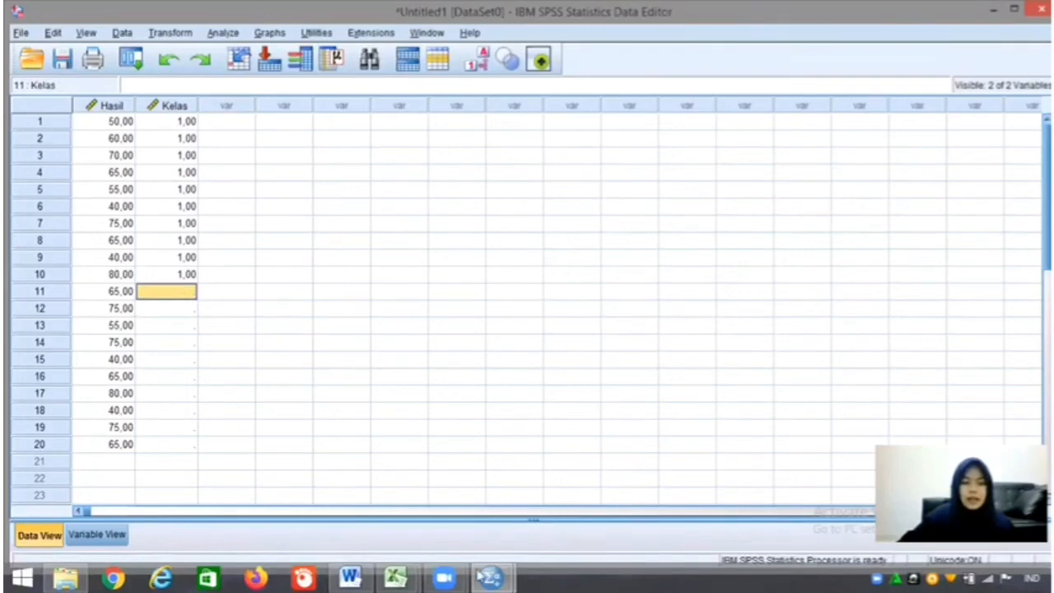
pyautogui.moveTo(485, 578)
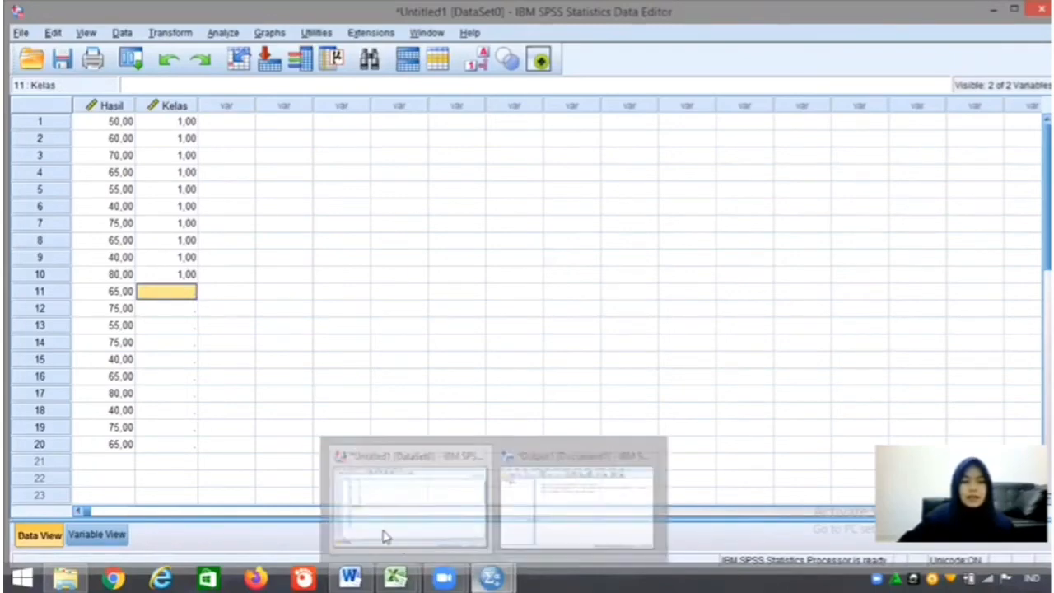
pyautogui.moveTo(402, 578)
pyautogui.click(316, 508)
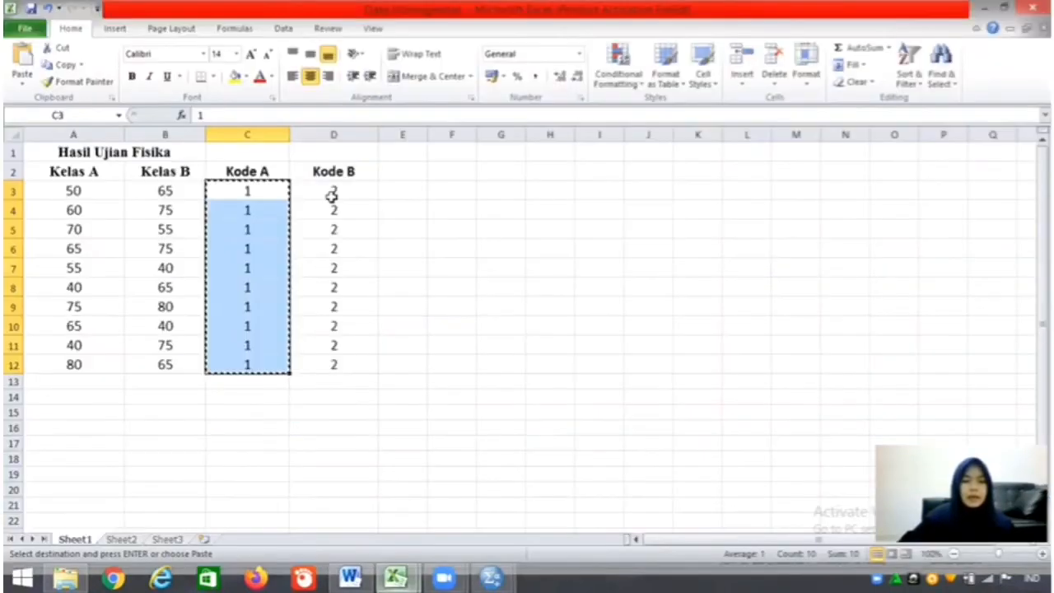
pyautogui.moveTo(344, 191); pyautogui.dragTo(346, 361)
pyautogui.hotkey('ctrl', 'c')
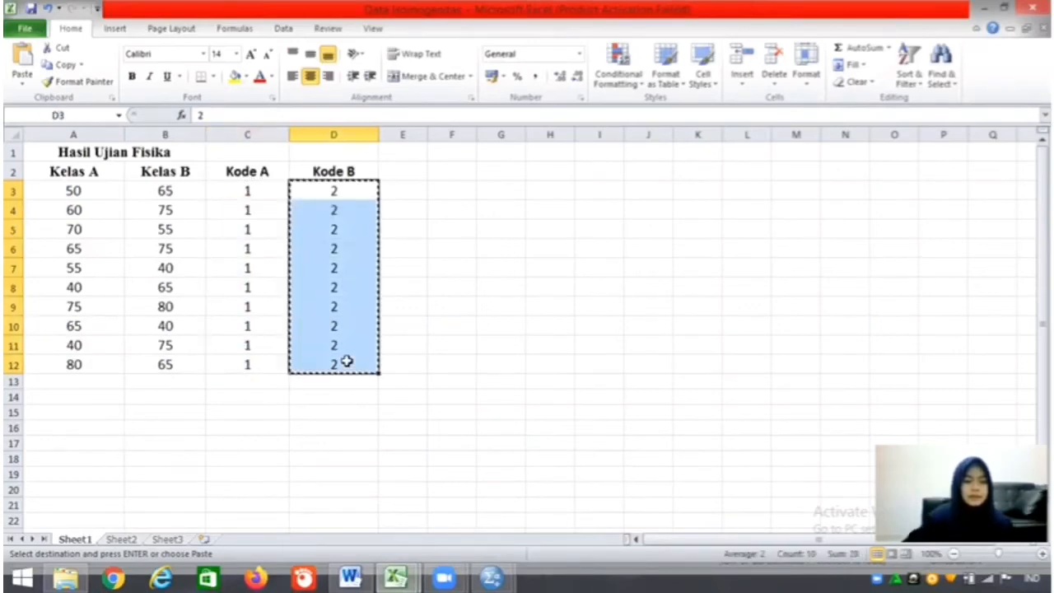
pyautogui.moveTo(492, 579)
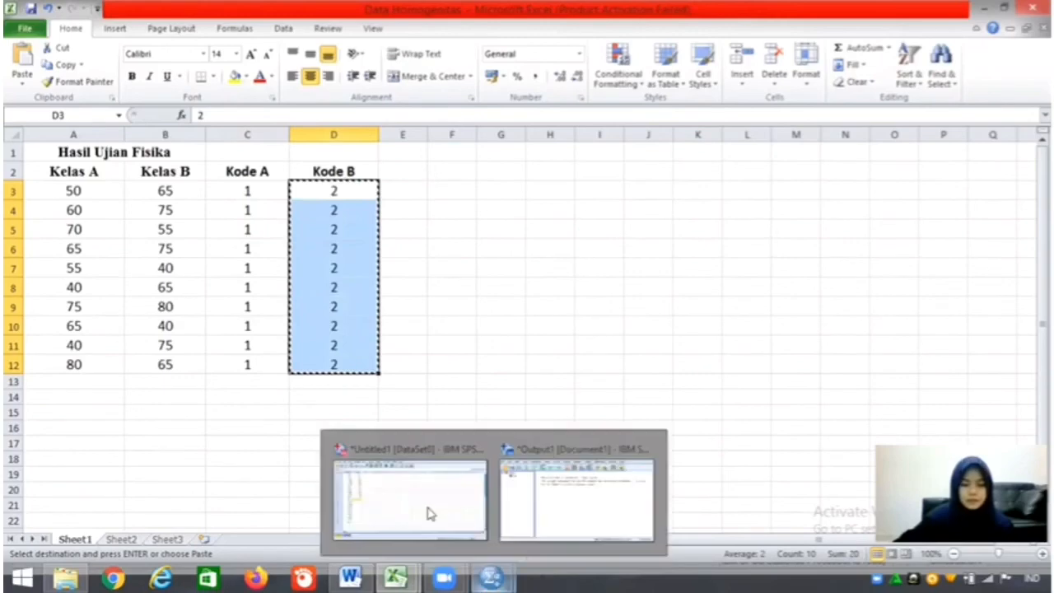
pyautogui.click(427, 514)
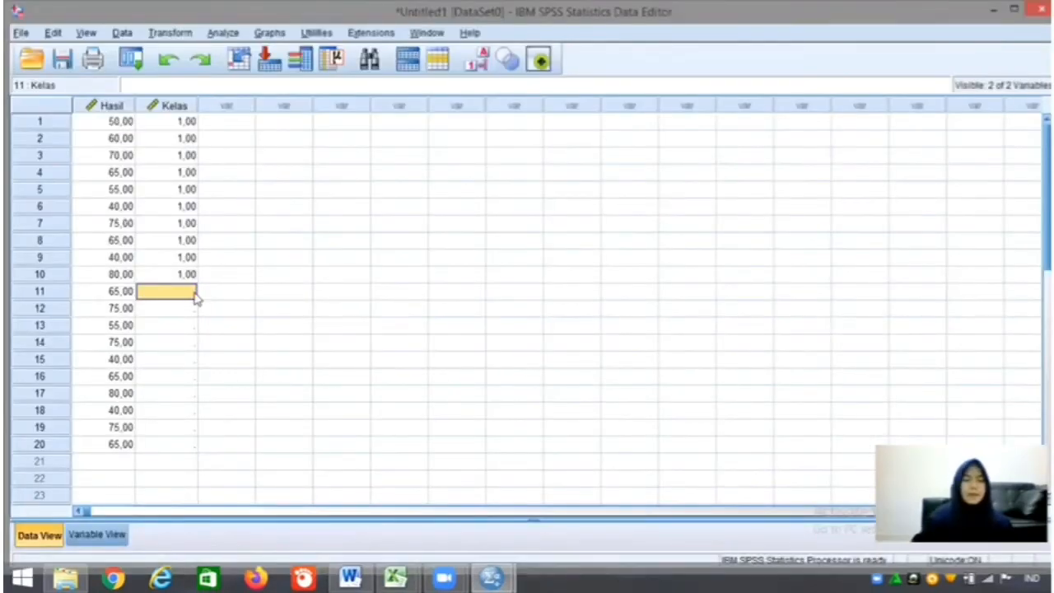
pyautogui.hotkey('ctrl', 'v')
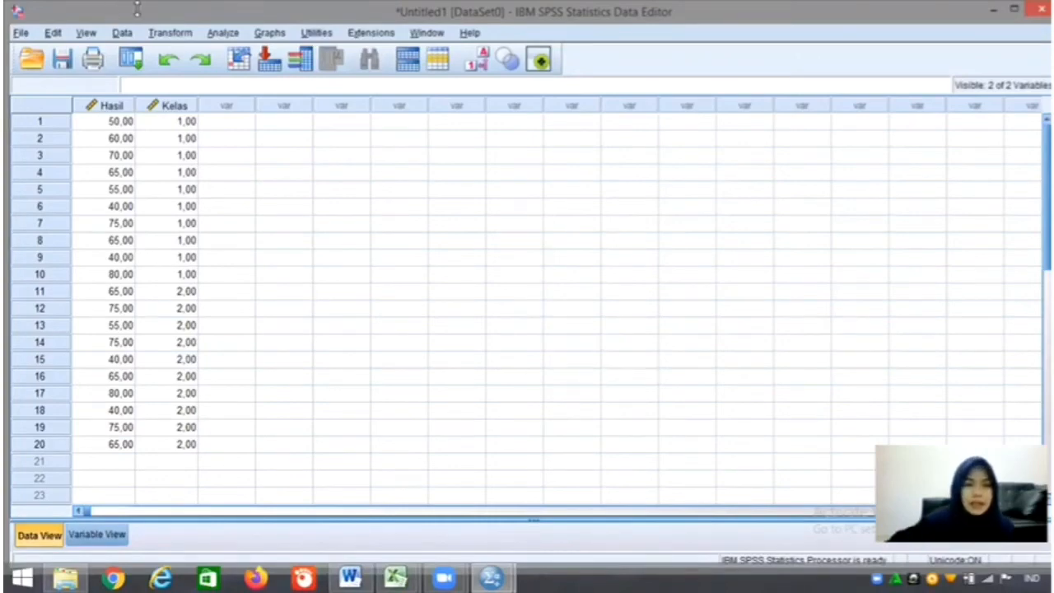
# Set up a One-Way ANOVA with Hasil ujian fisika as the dependent variable and Kelas as the factor
pyautogui.hotkey('alt', 'a')
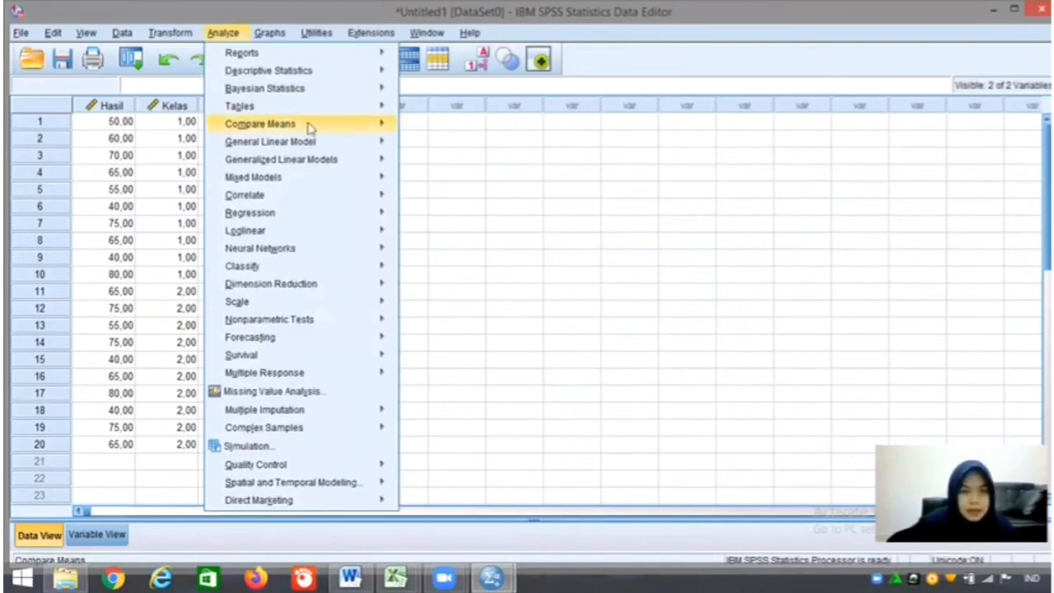
pyautogui.click(392, 130)
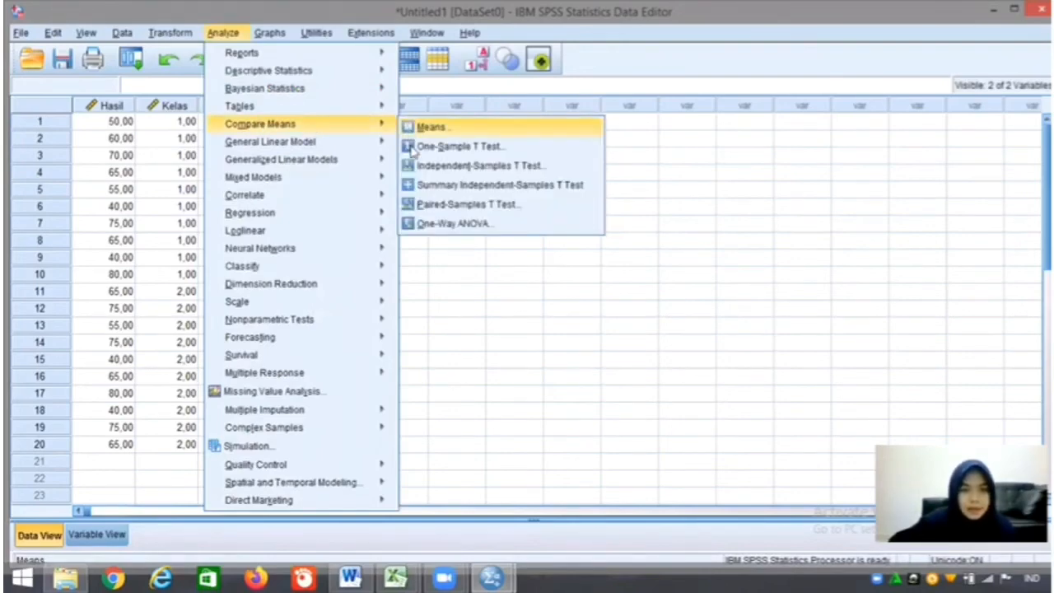
pyautogui.click(422, 224)
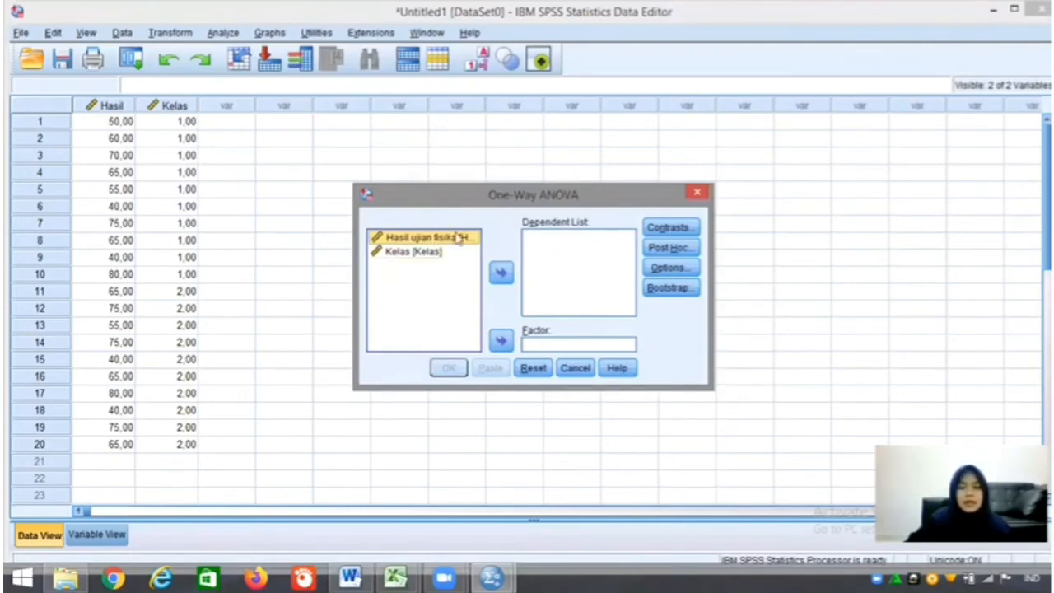
pyautogui.click(501, 274)
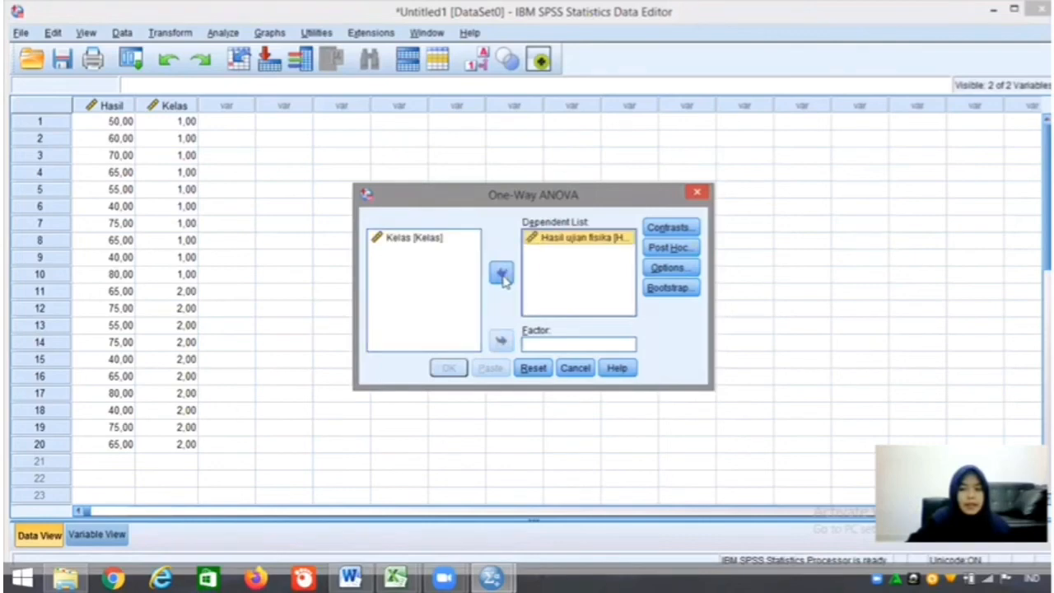
pyautogui.click(448, 237)
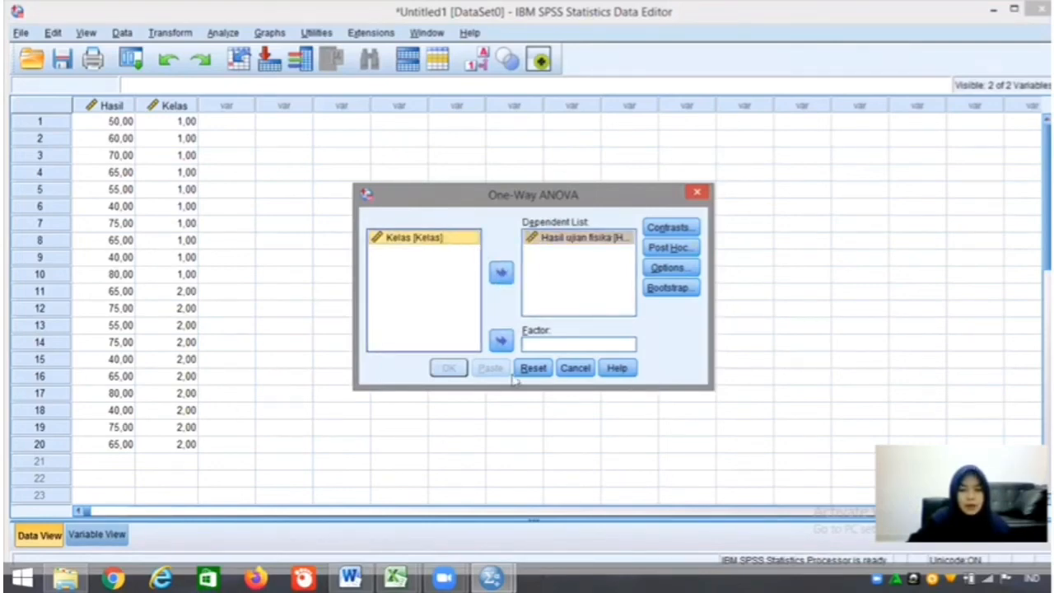
pyautogui.click(502, 340)
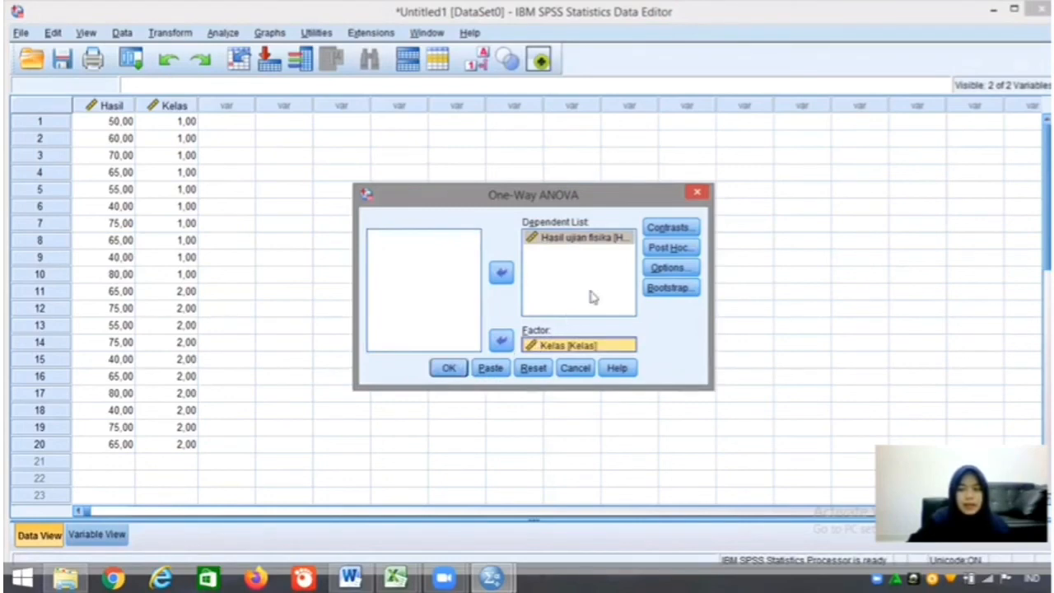
# Enable the Homogeneity of variance test in the One-Way ANOVA options and run the analysis
pyautogui.click(666, 268)
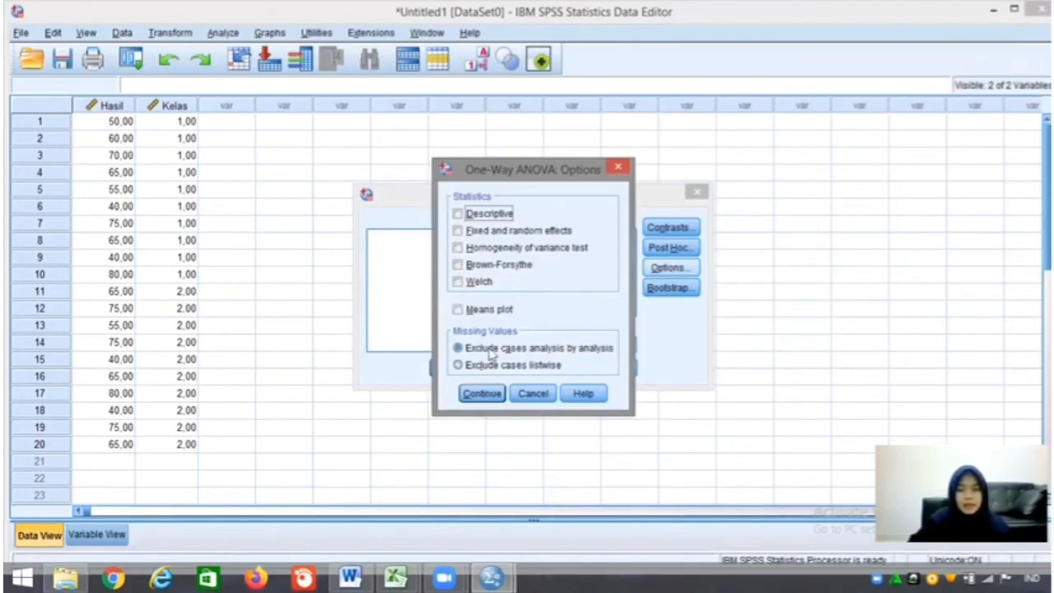
pyautogui.click(504, 250)
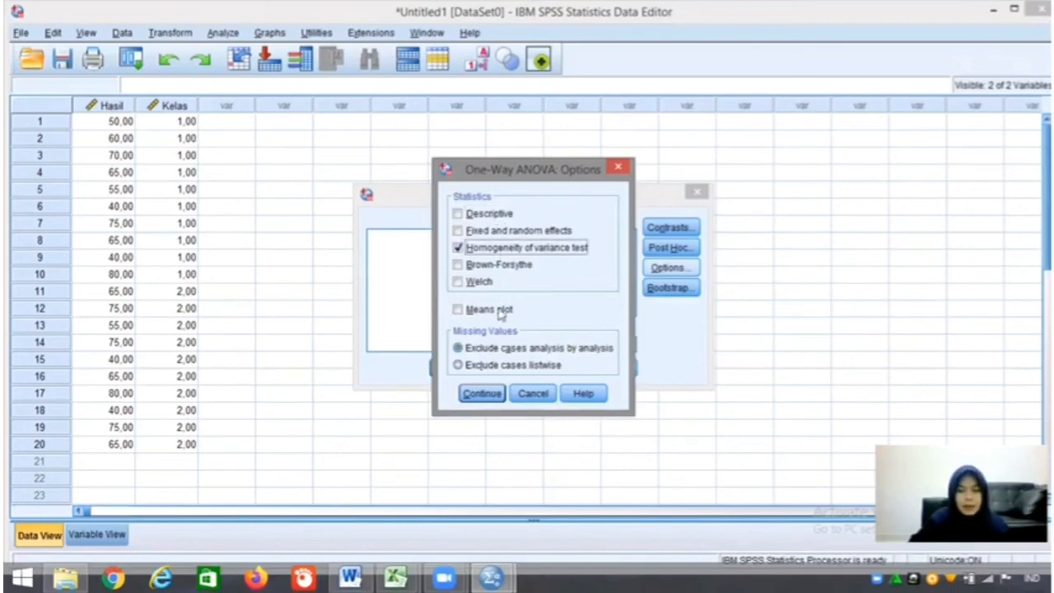
pyautogui.click(478, 396)
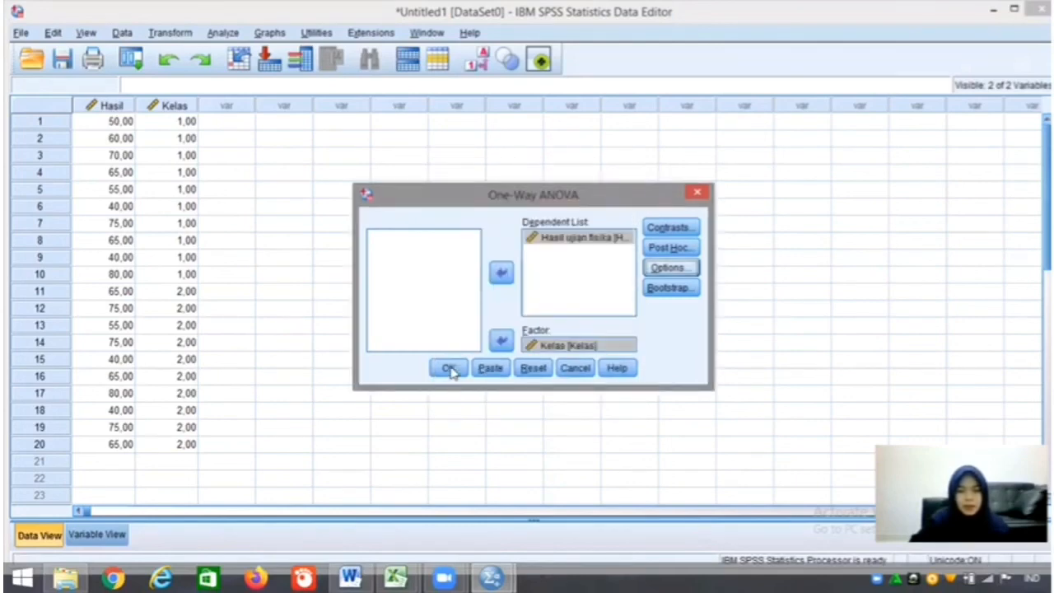
pyautogui.click(450, 369)
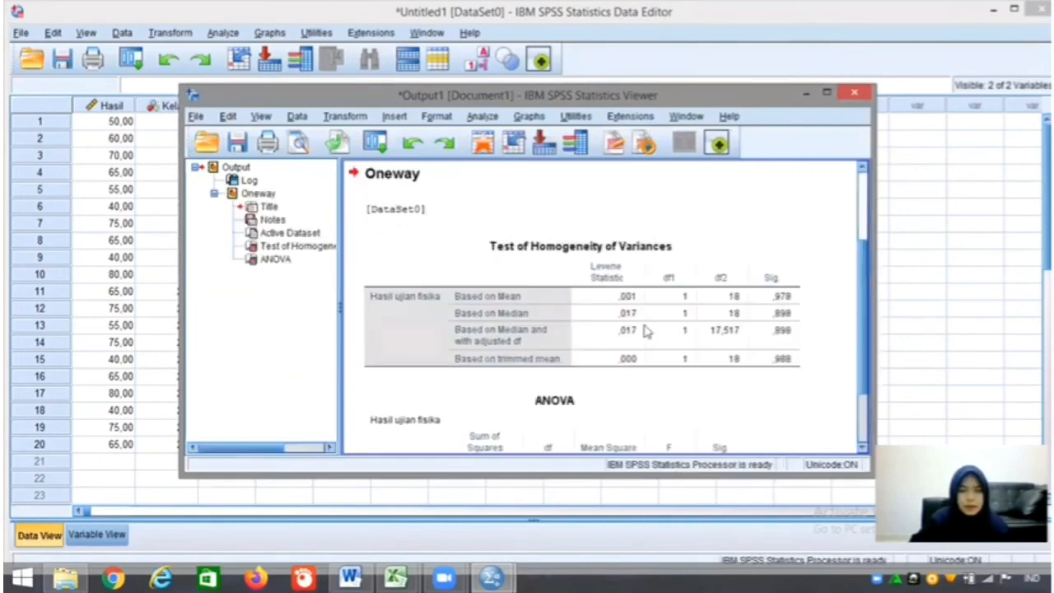
# Switch to the HASIL UJI Word document to read the Uji Homogenitas test criteria and conclusion
pyautogui.click(723, 317)
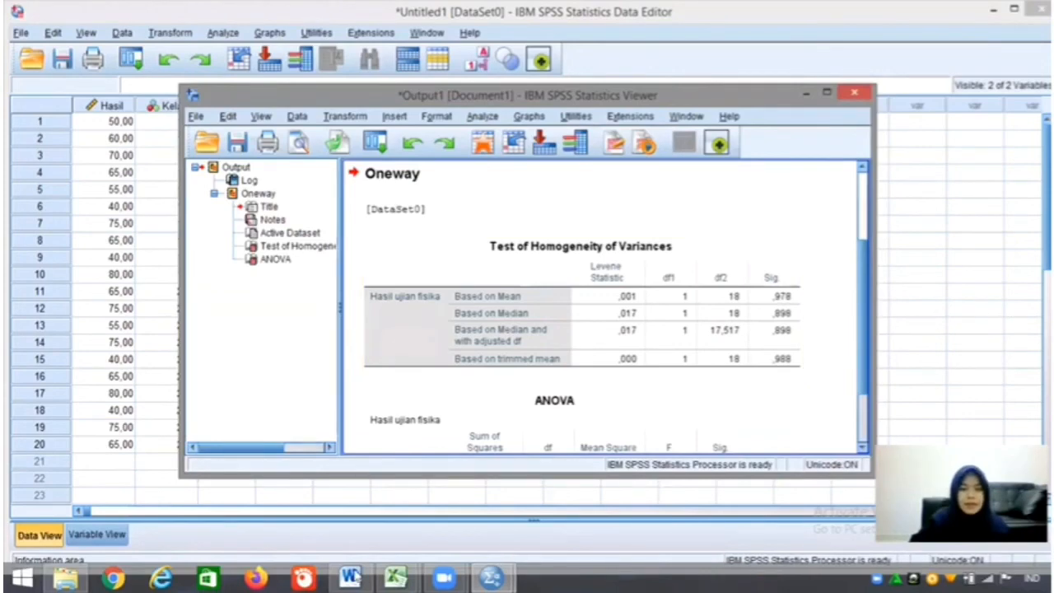
pyautogui.moveTo(354, 559)
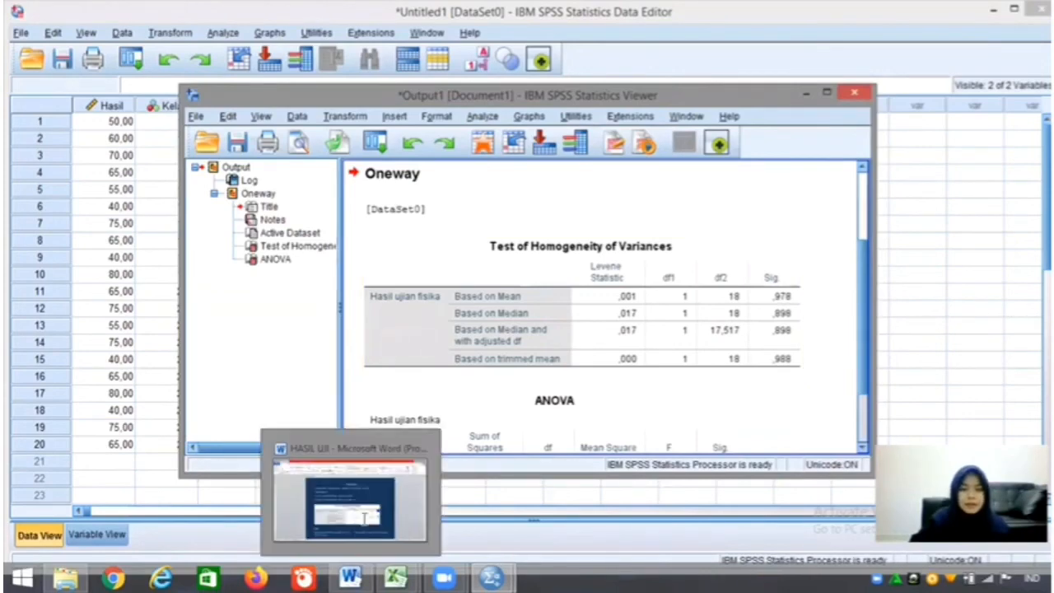
pyautogui.click(363, 517)
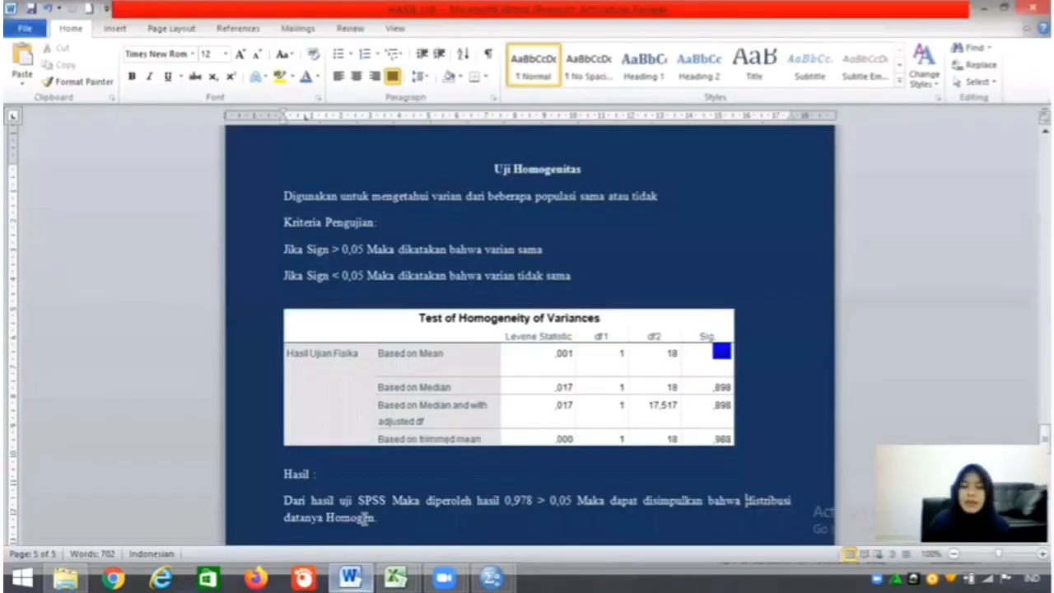